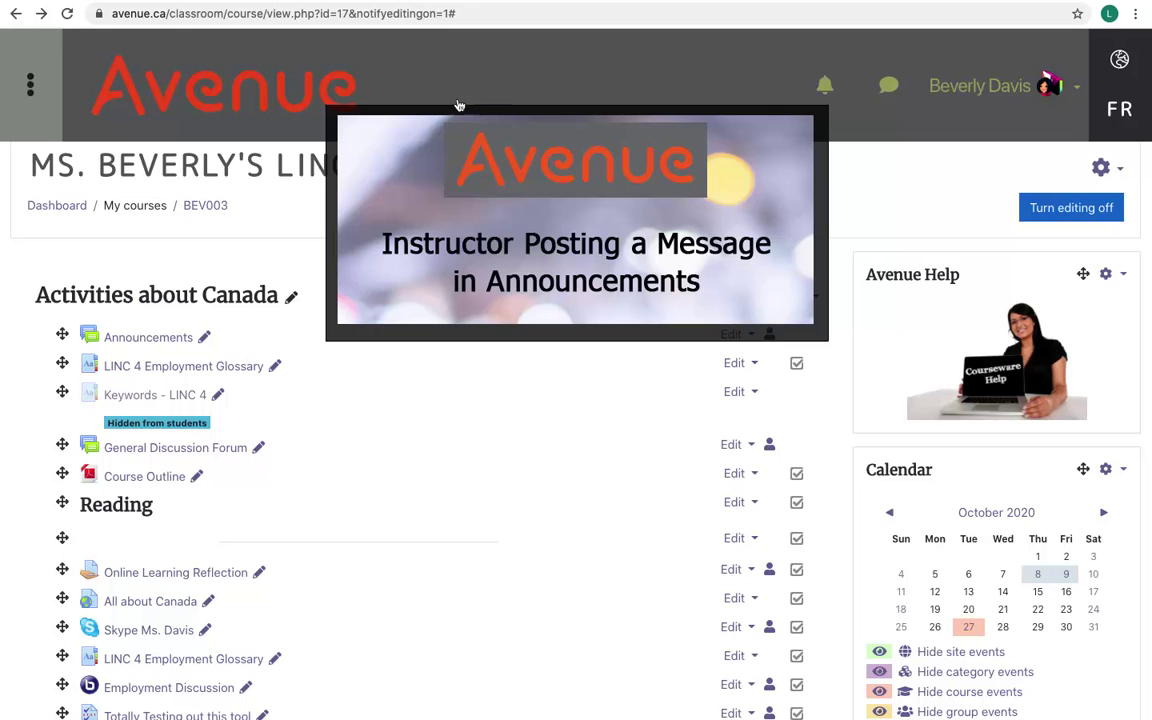
- Post a 'new public library' announcement with the prepared signed message to Announcements
click(146, 339)
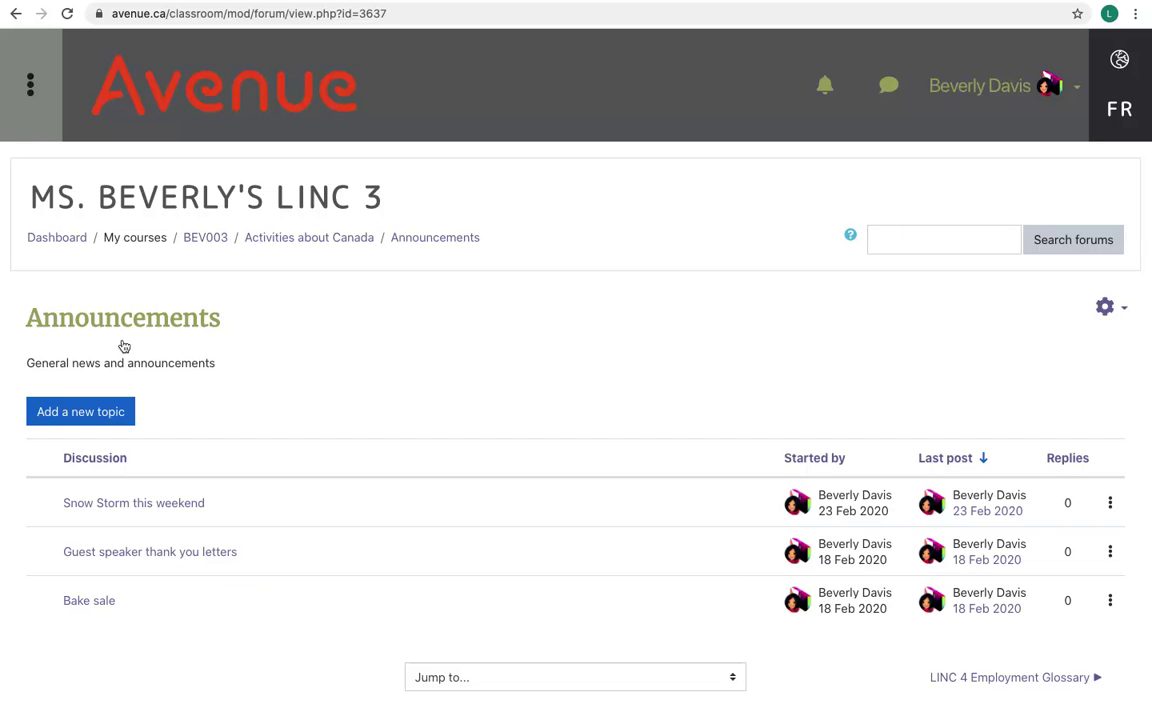
click(96, 412)
text(new public li)
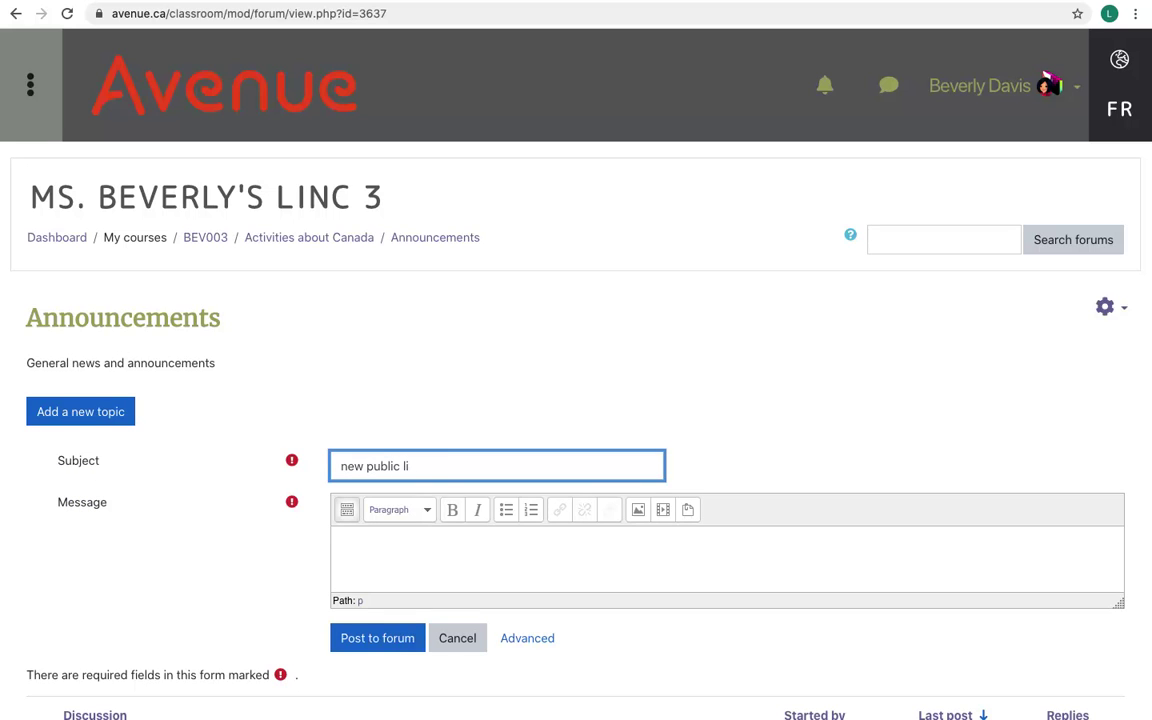
text(brary)
click(377, 557)
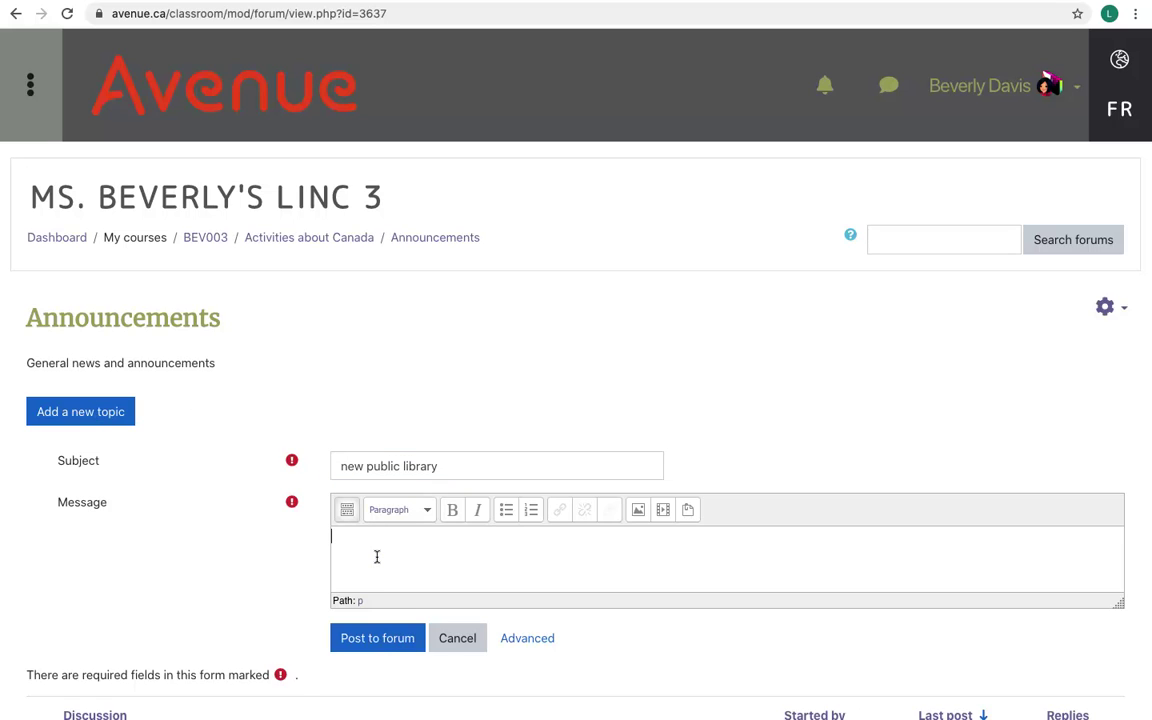
key(ctrl+v)
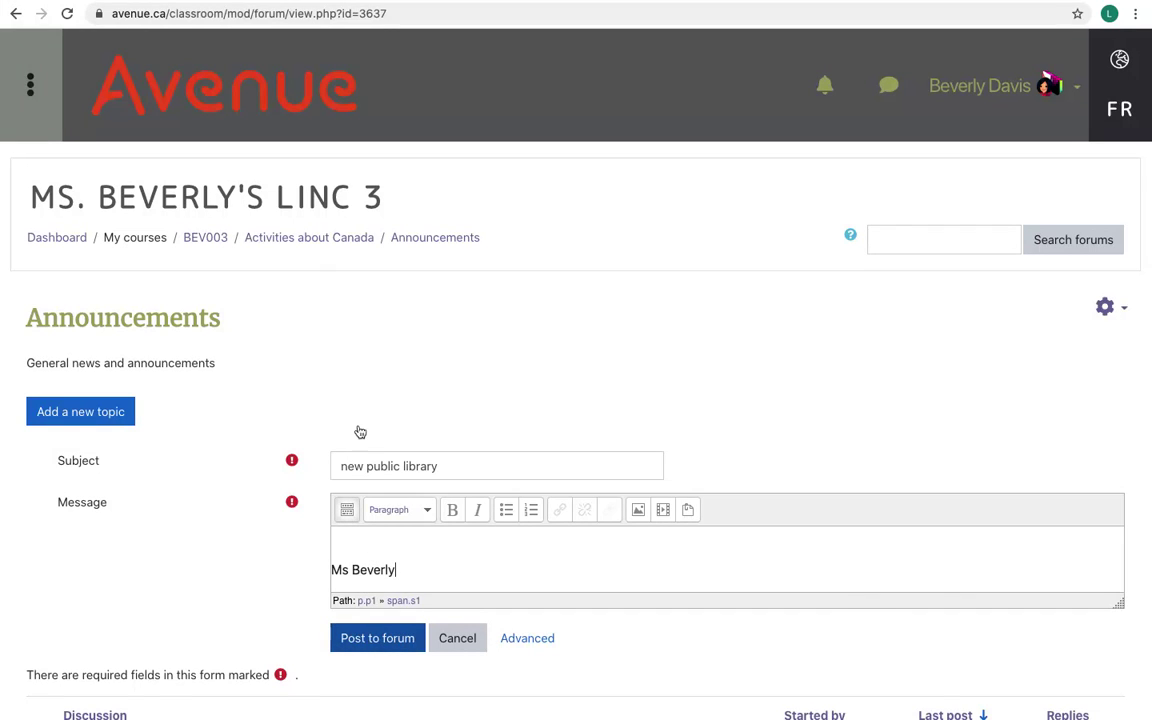
click(376, 638)
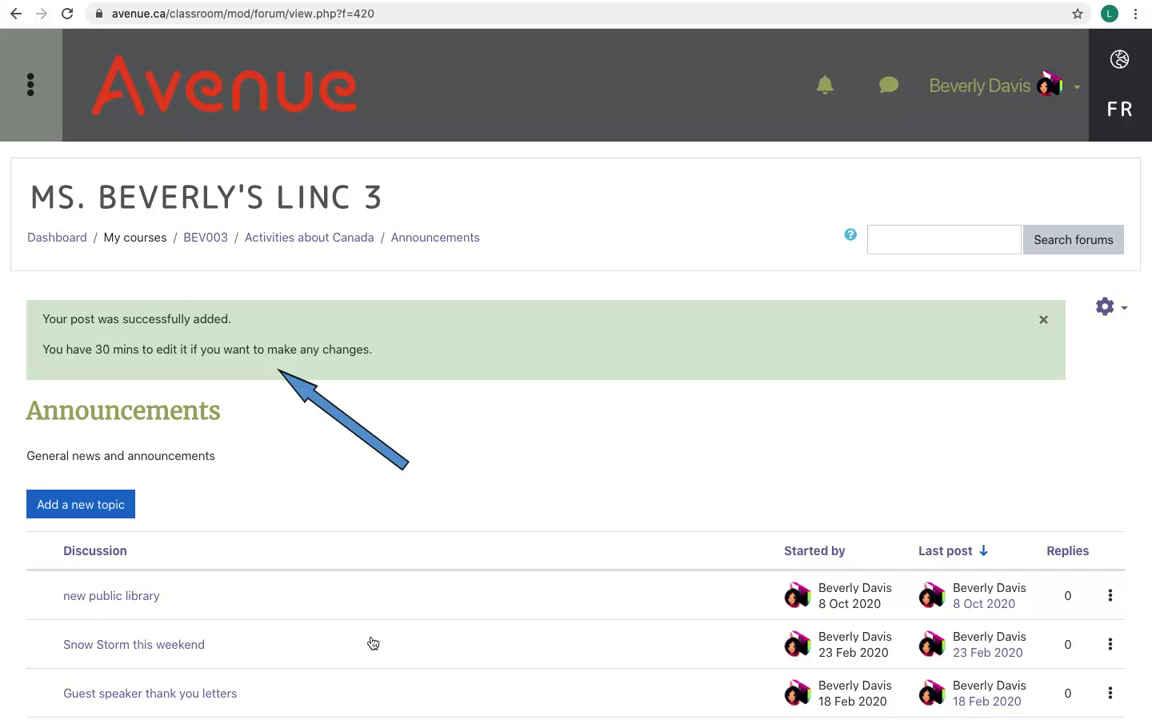
- Open the 'new public library' discussion and view its permalink
click(114, 595)
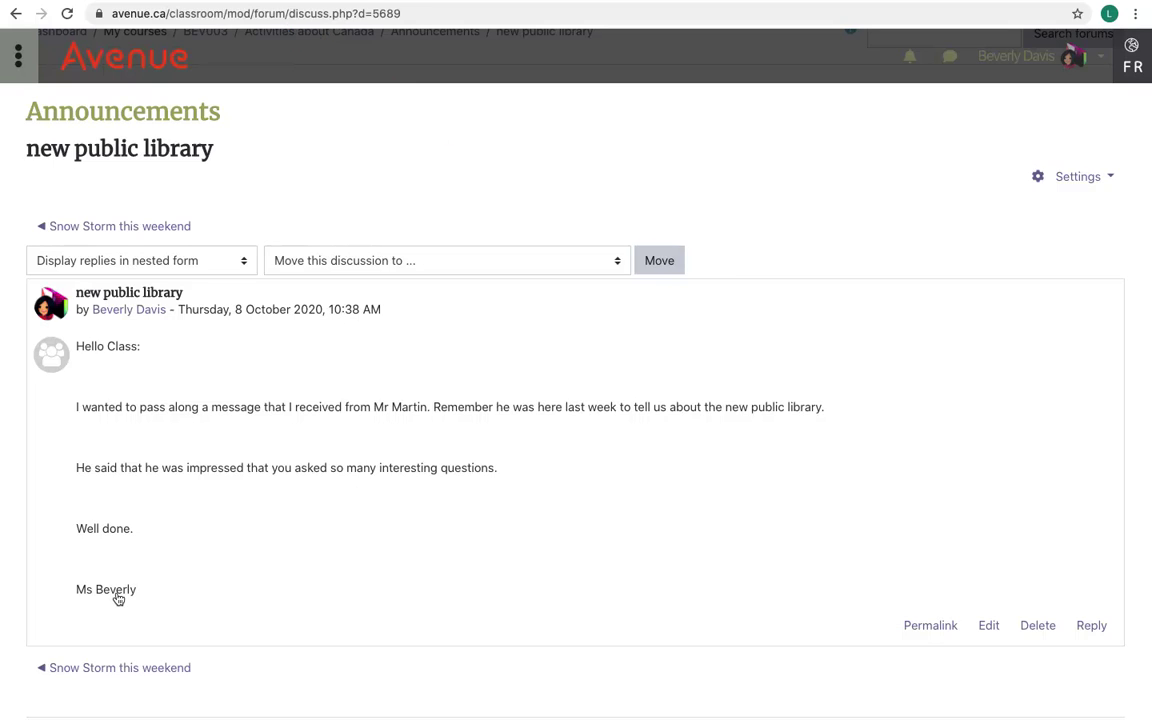
click(931, 626)
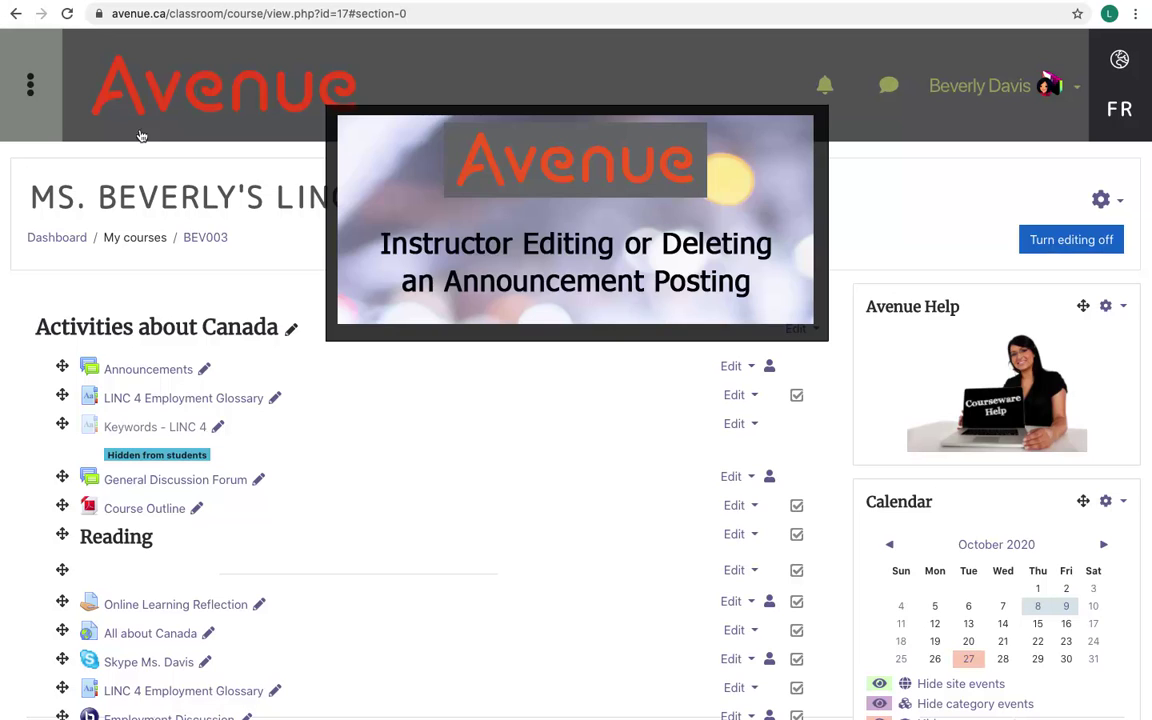
- Go into the Announcements forum and open the Bake sale discussion
click(165, 369)
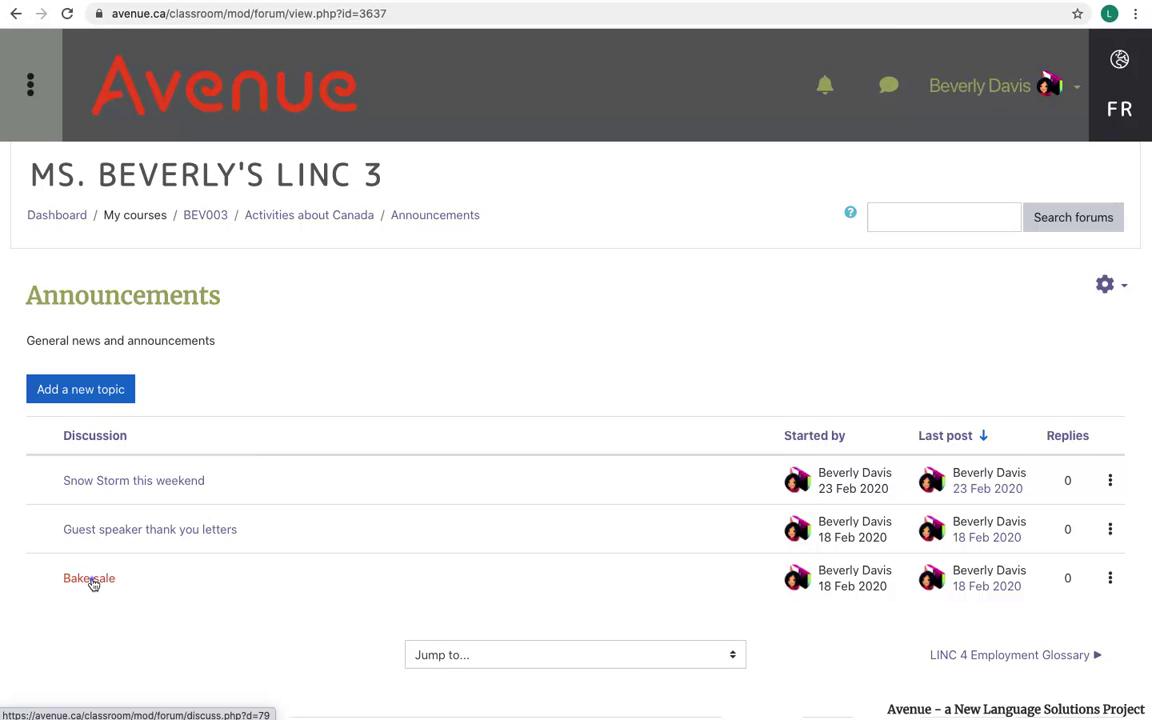
click(90, 580)
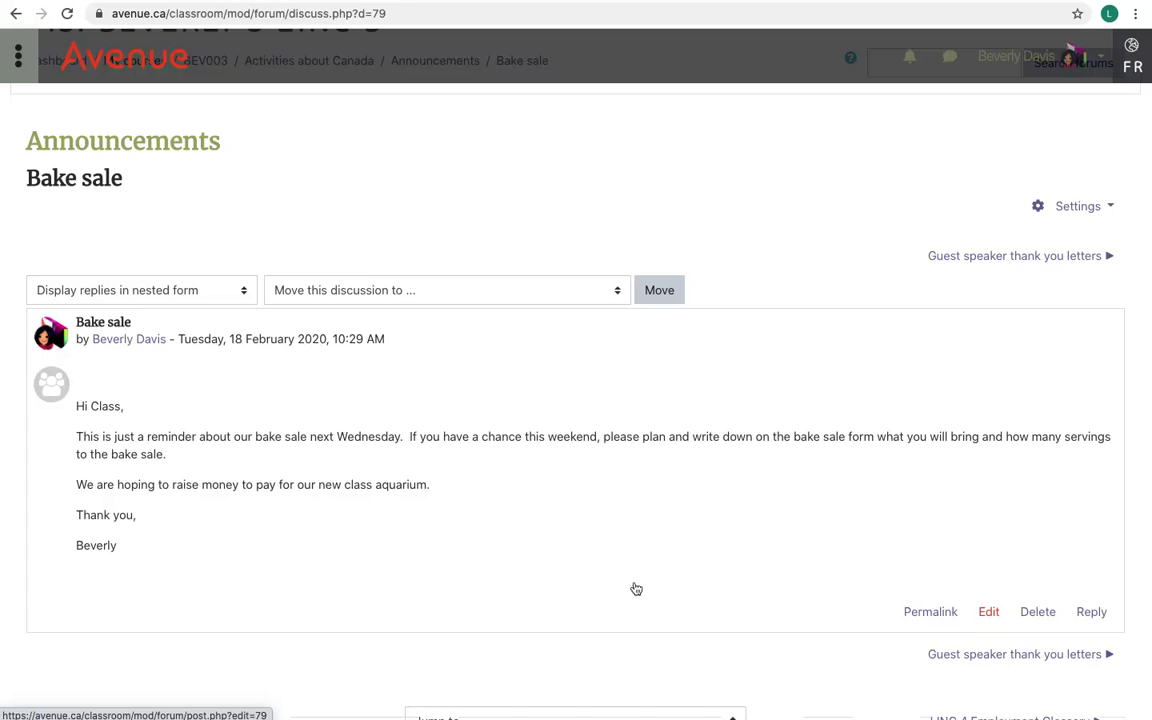
- Insert the bold italic no-nuts warning after the Bake sale post's first paragraph and save
click(988, 611)
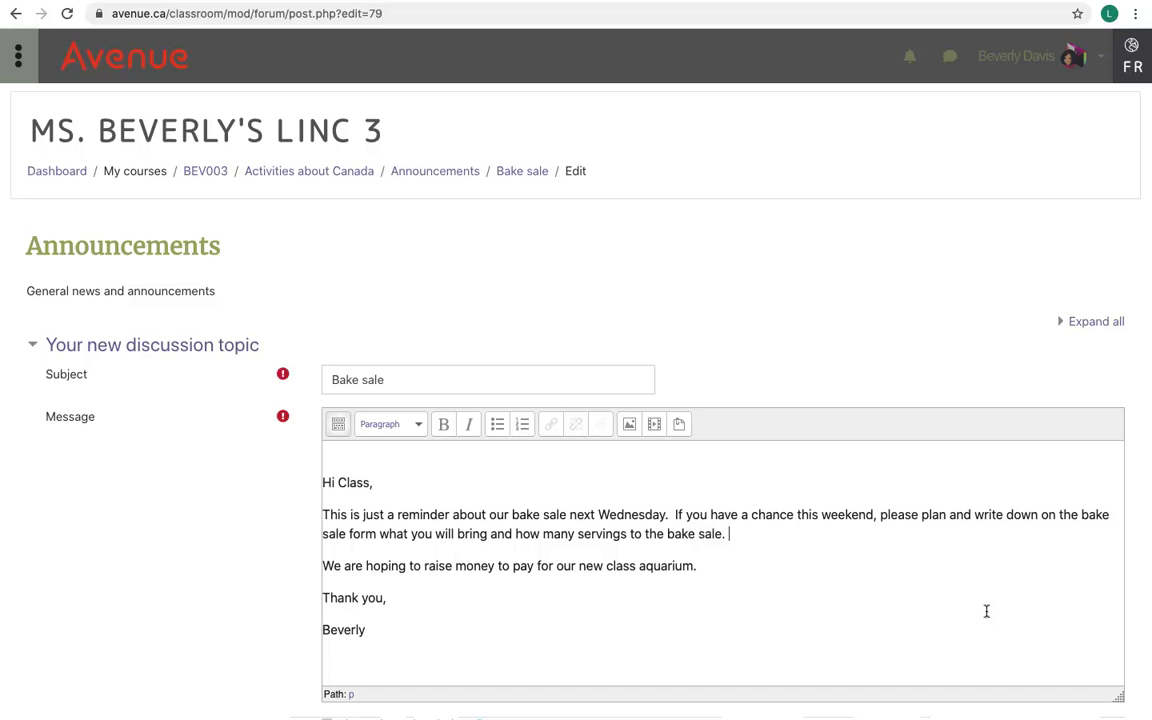
text(PLEASE DO NOT BRING ANY ITEMS WITH NUTS IN THEM.)
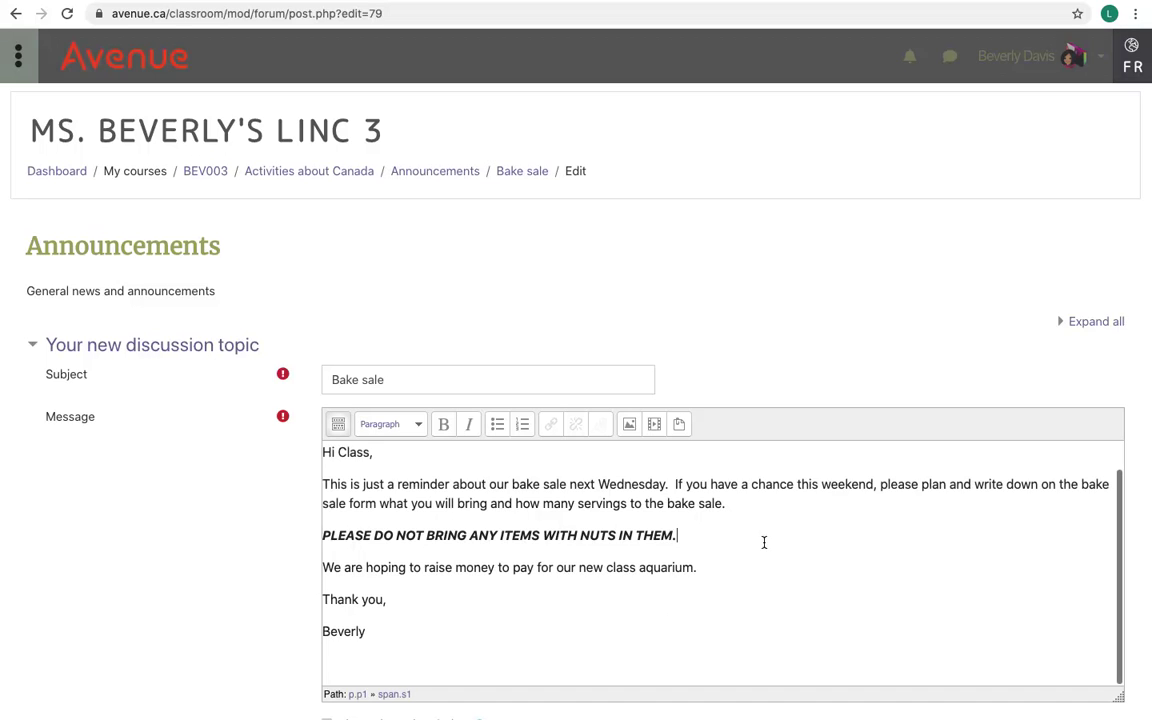
scroll(764, 542, down, 3)
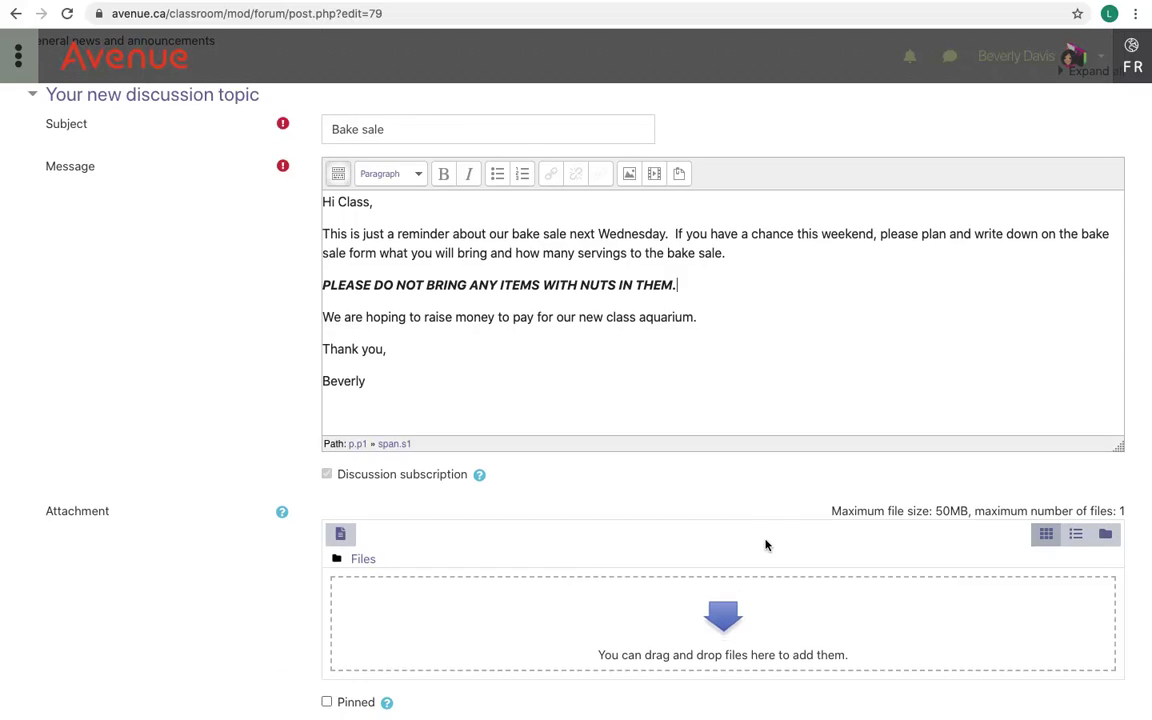
scroll(766, 545, down, 2)
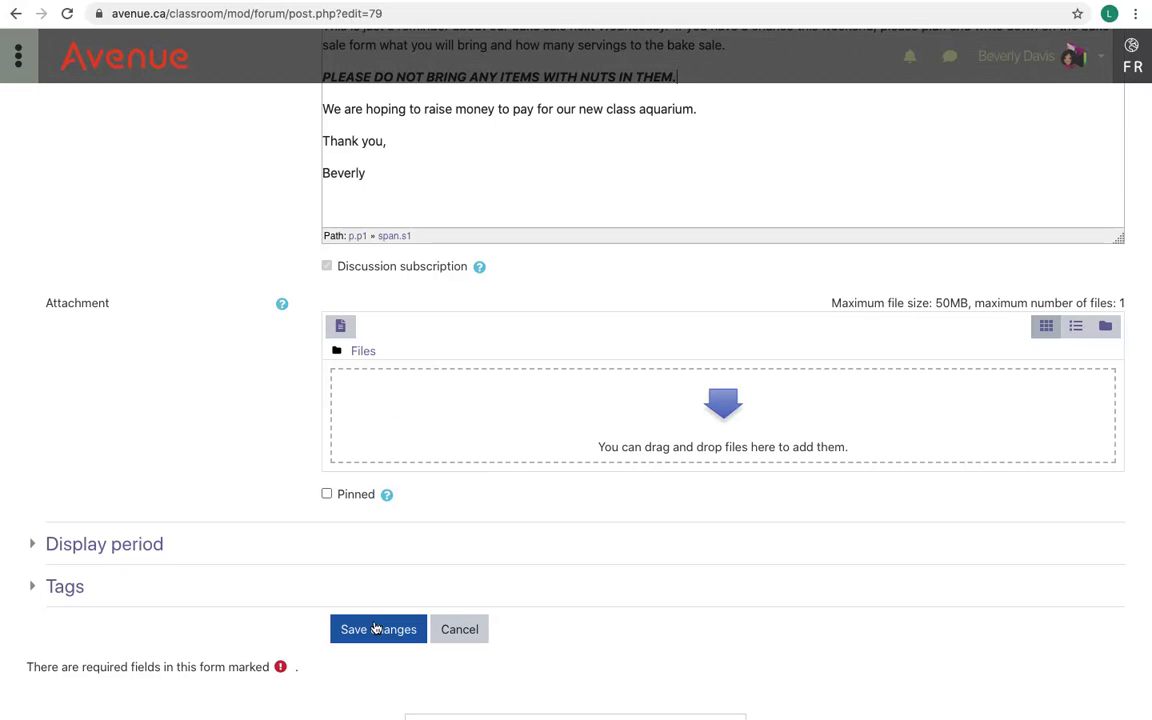
click(375, 628)
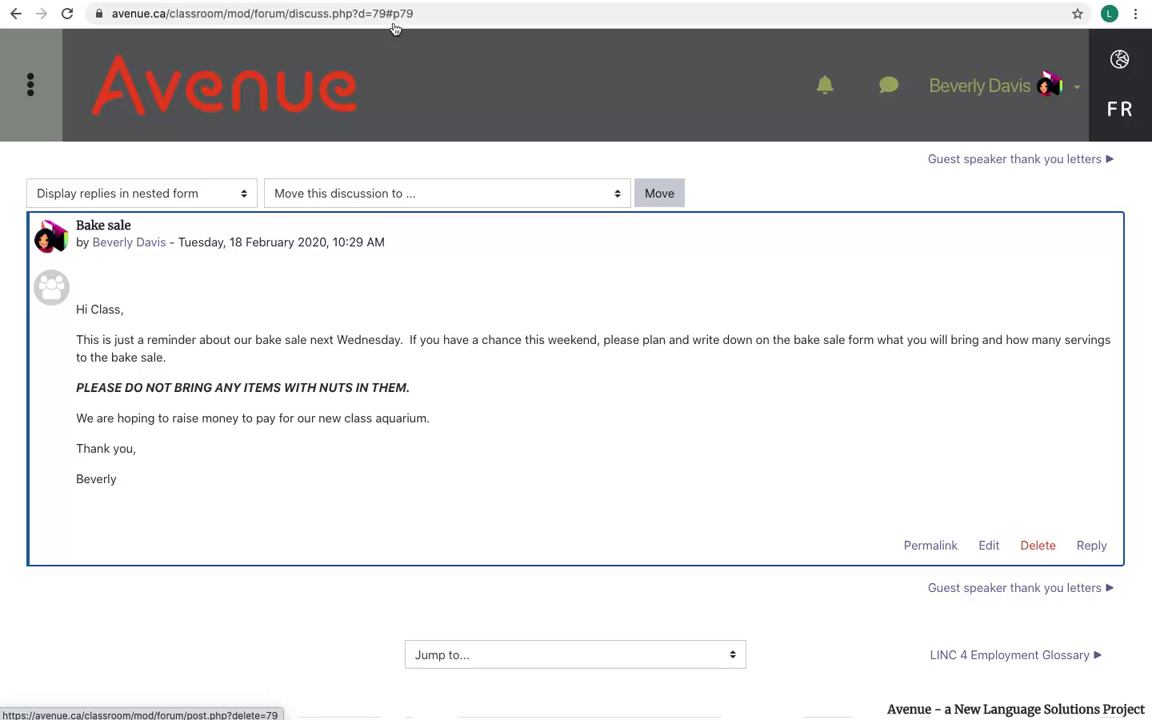
- Choose Delete on the Bake sale post to bring up the Confirm prompt
click(1037, 546)
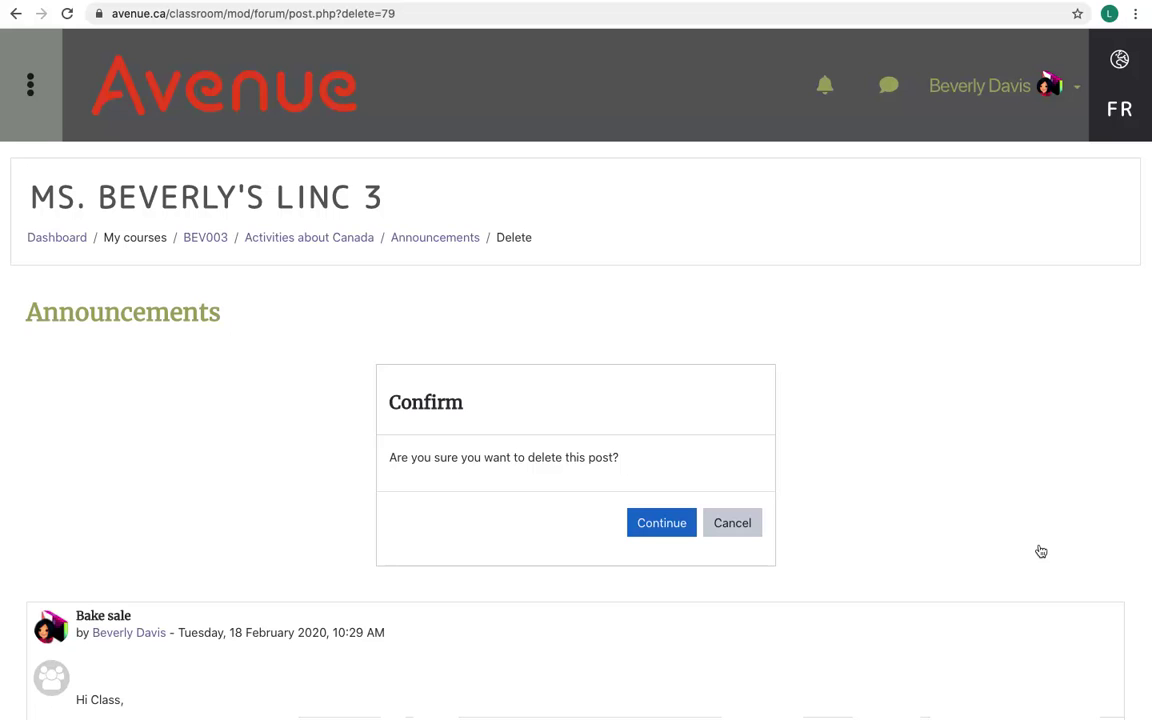